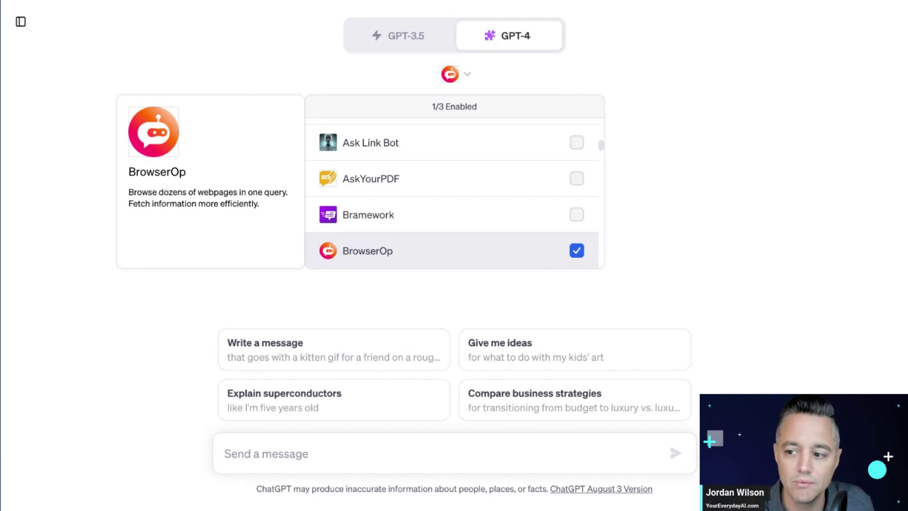
# Ask ChatGPT to search the internet for what Accelerant Agency in Chicago is, then zoom in the page.
pyautogui.click(253, 67)
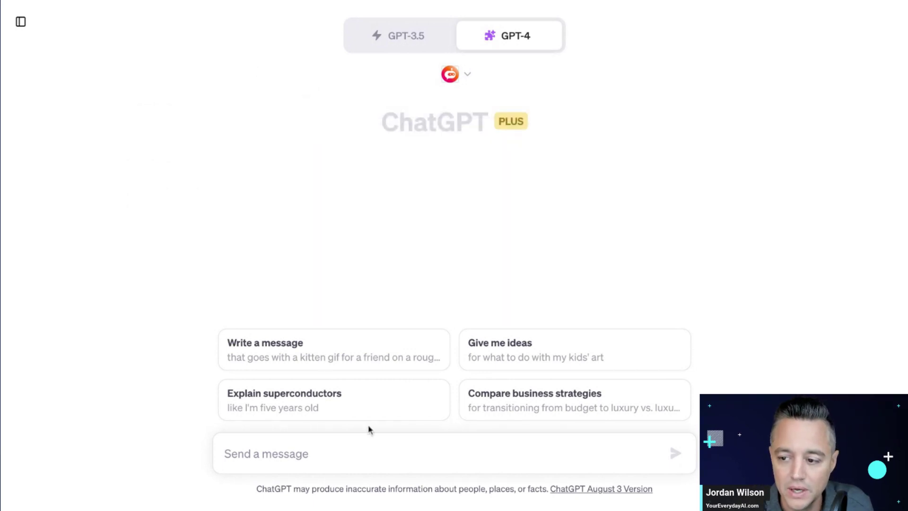
pyautogui.click(270, 451)
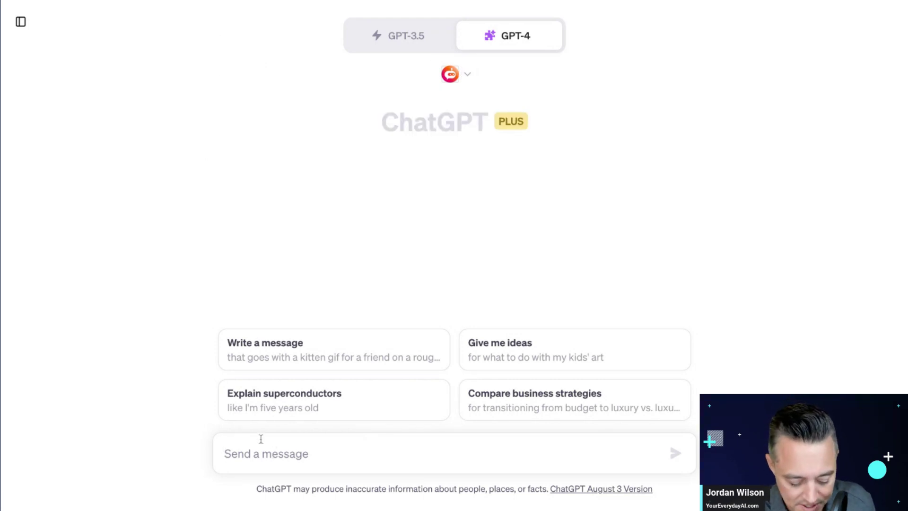
pyautogui.write('please')
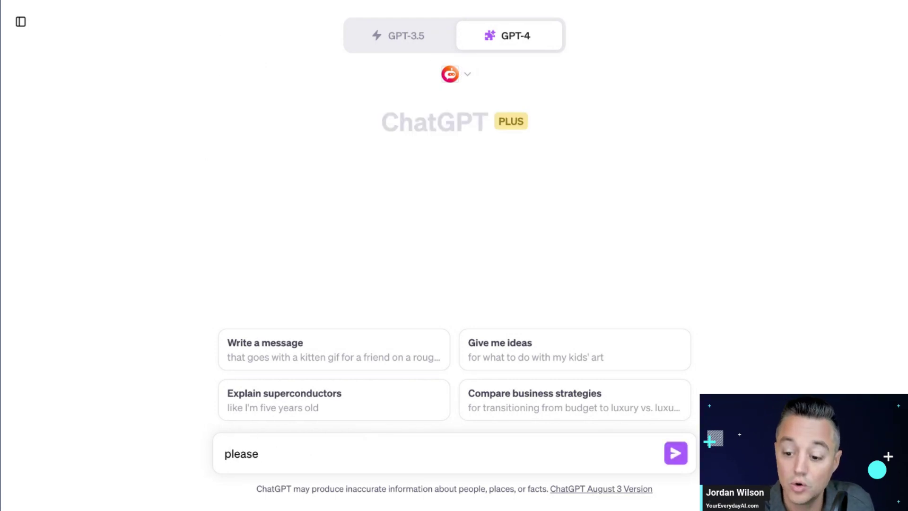
pyautogui.write(' query the internet and ')
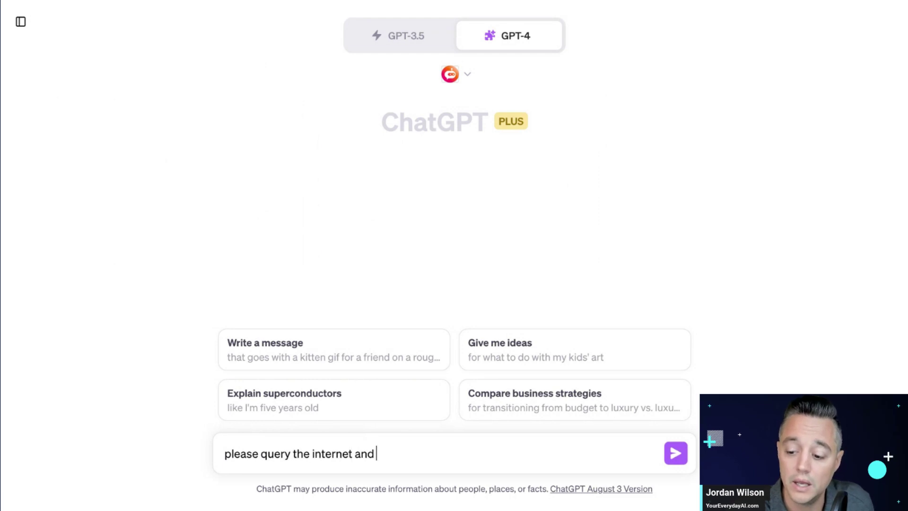
pyautogui.write('tell me what accel')
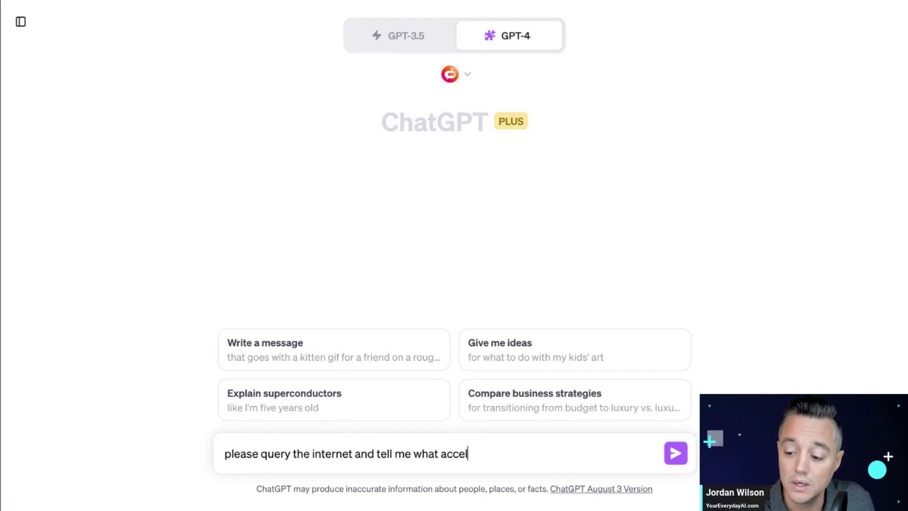
pyautogui.write('erant agency in chicag')
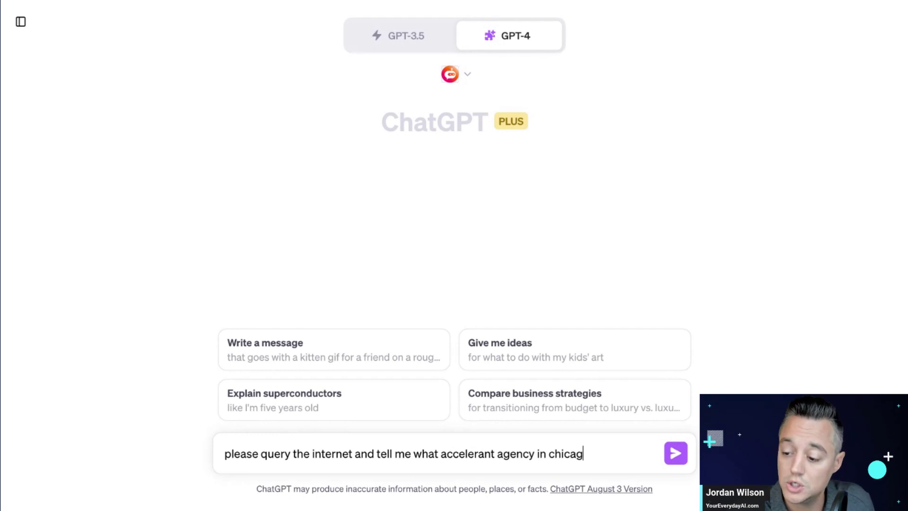
pyautogui.write('o is')
pyautogui.press('Return')
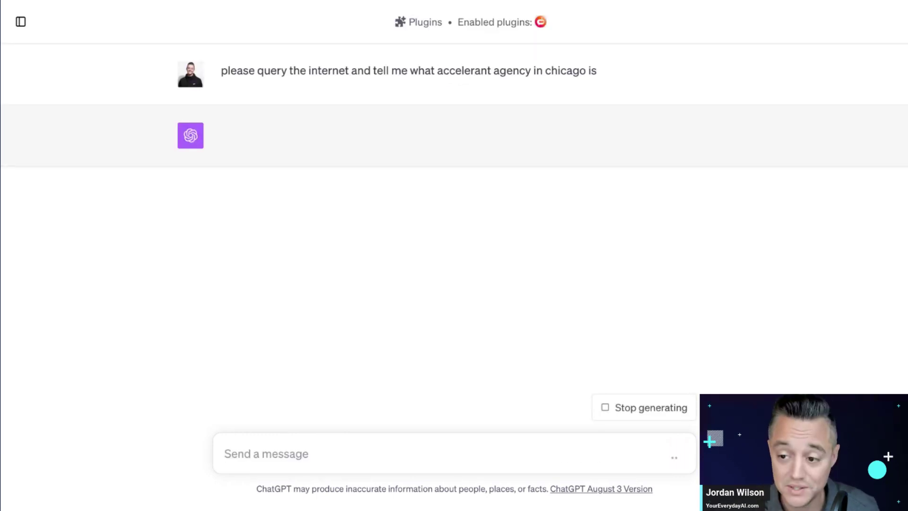
pyautogui.hotkey('ctrl', '+')
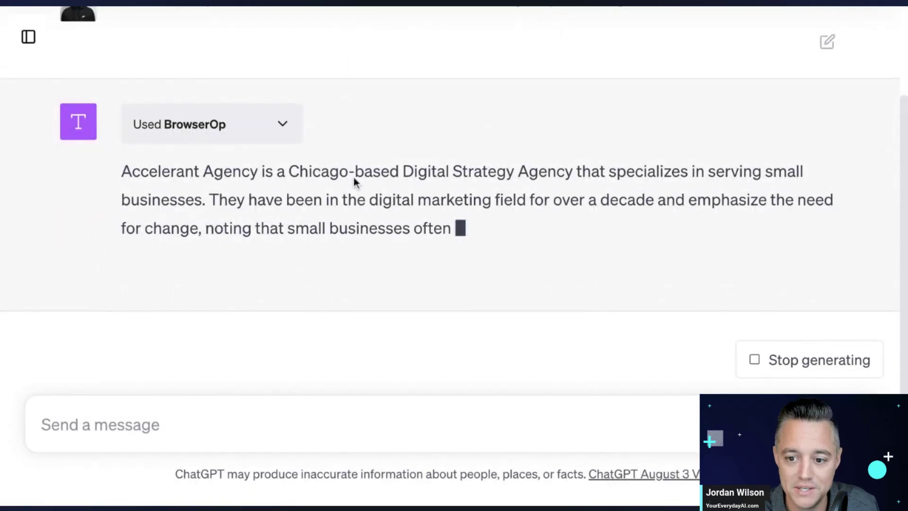
pyautogui.scroll(3, 355, 179)
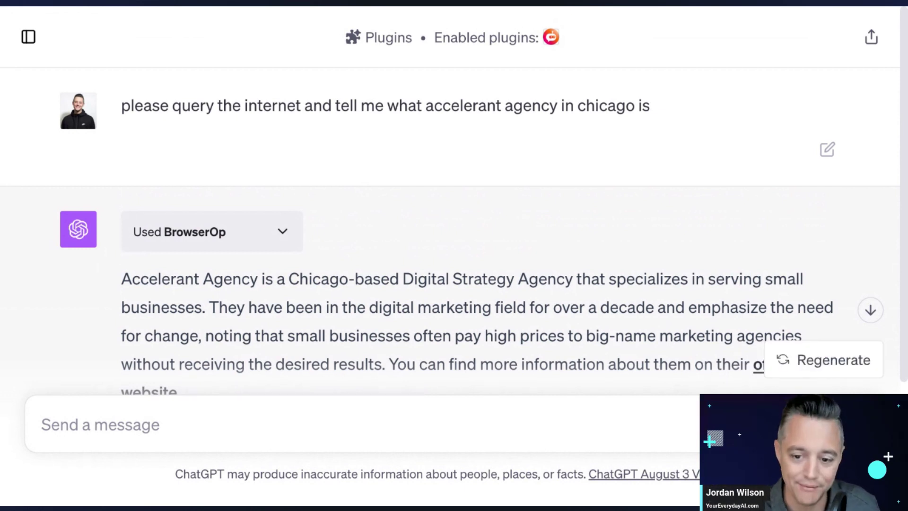
pyautogui.scroll(-3, 385, 179)
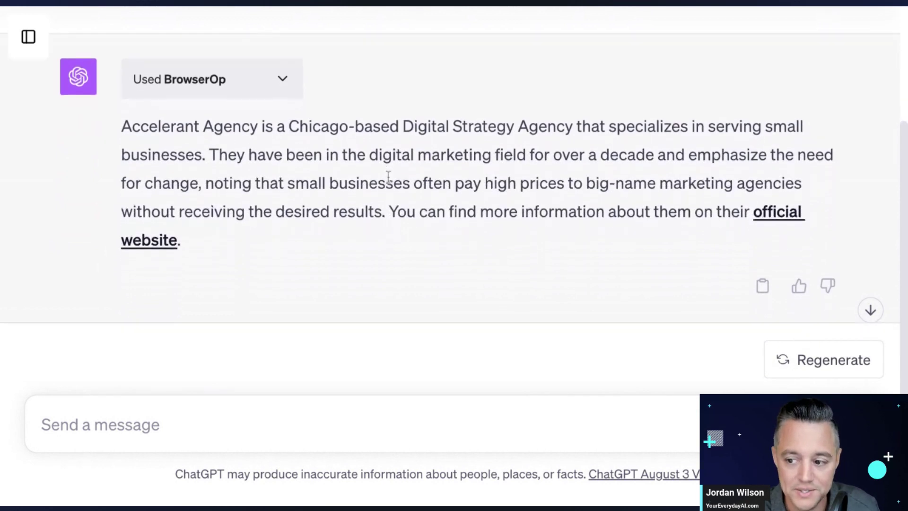
pyautogui.scroll(2, 227, 227)
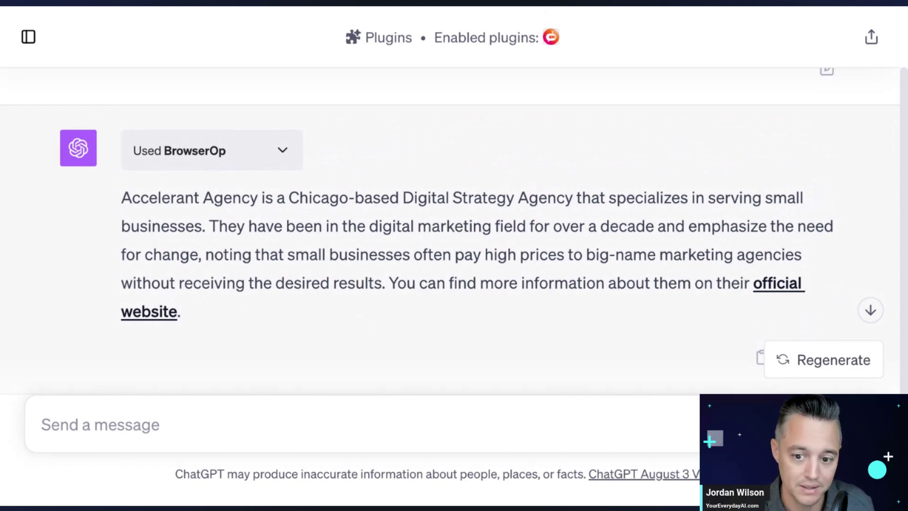
pyautogui.click(283, 150)
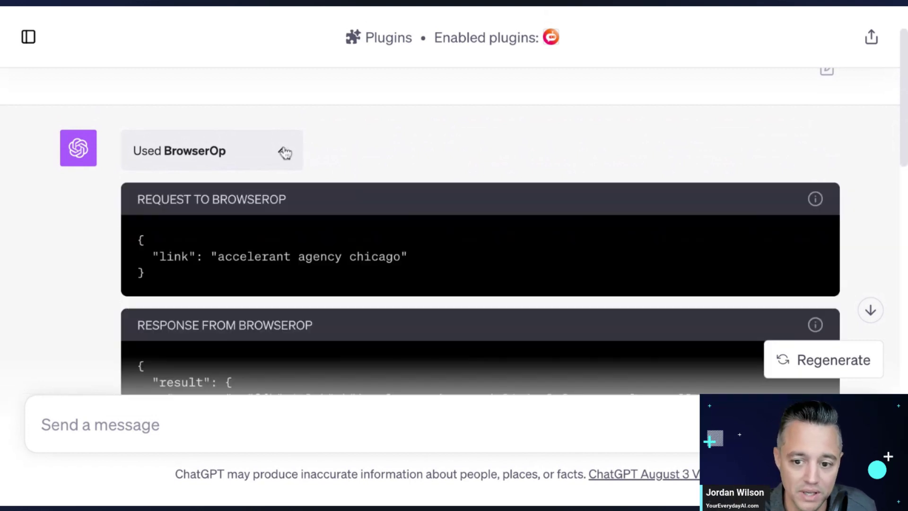
pyautogui.scroll(-4, 275, 231)
pyautogui.scroll(5, 277, 232)
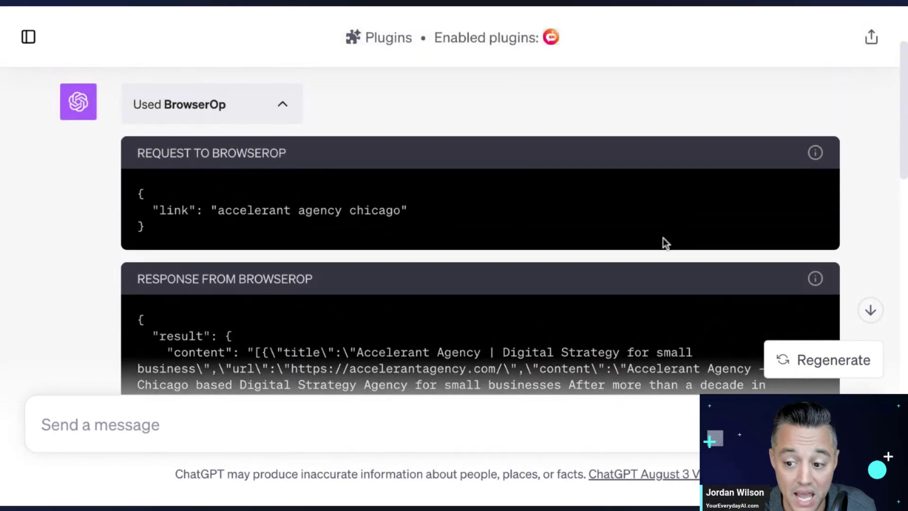
pyautogui.scroll(-3, 662, 243)
pyautogui.scroll(4, 662, 243)
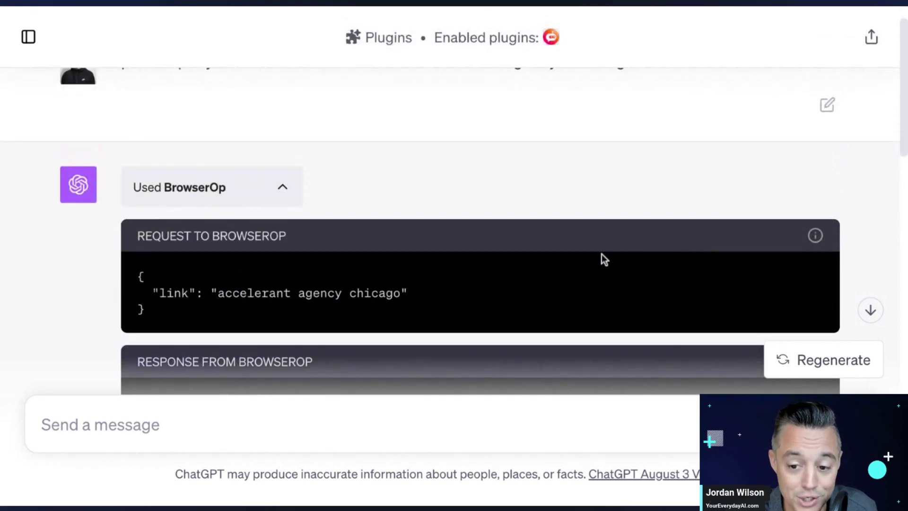
pyautogui.scroll(-2, 220, 108)
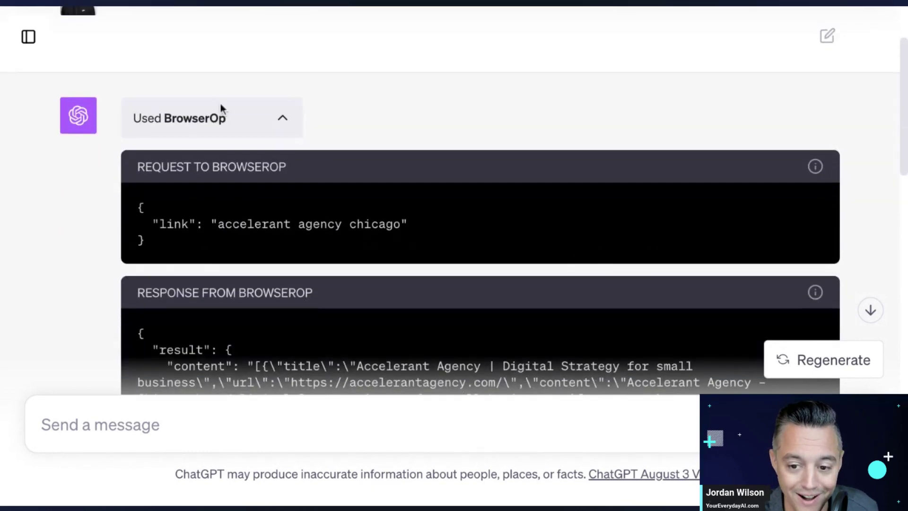
pyautogui.click(283, 119)
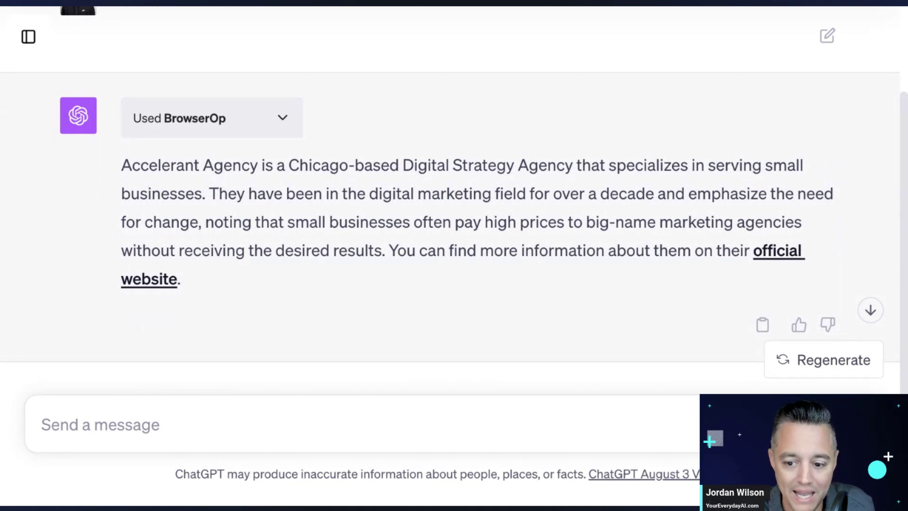
# Paste and send the prepared request to summarize the youreverydayai.com Ep 54 page.
pyautogui.click(442, 431)
pyautogui.hotkey('ctrl', 'v')
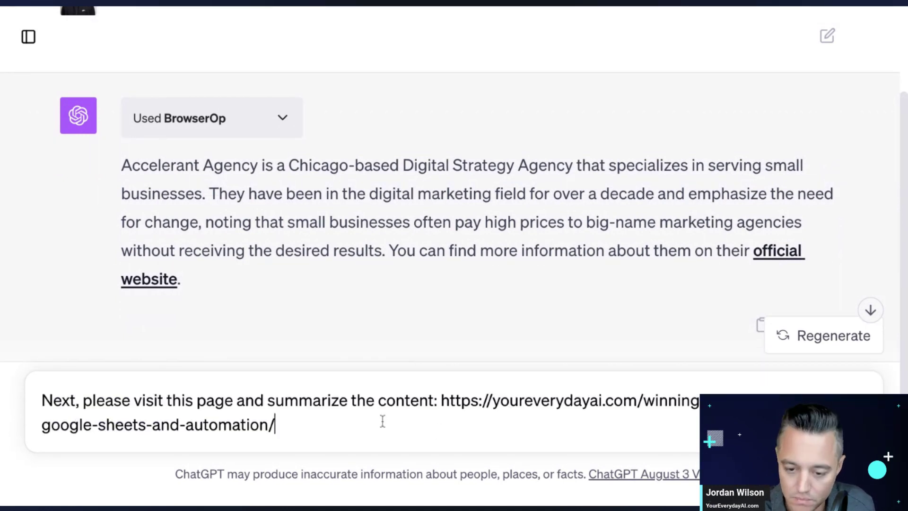
pyautogui.press('Return')
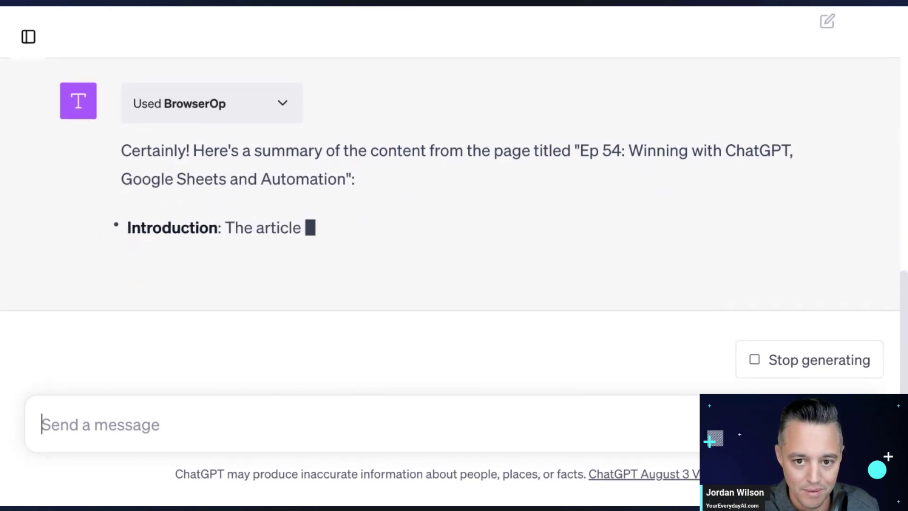
# Read through the Ep 54 page summary after selecting the article name in the URL.
pyautogui.scroll(5, 585, 202)
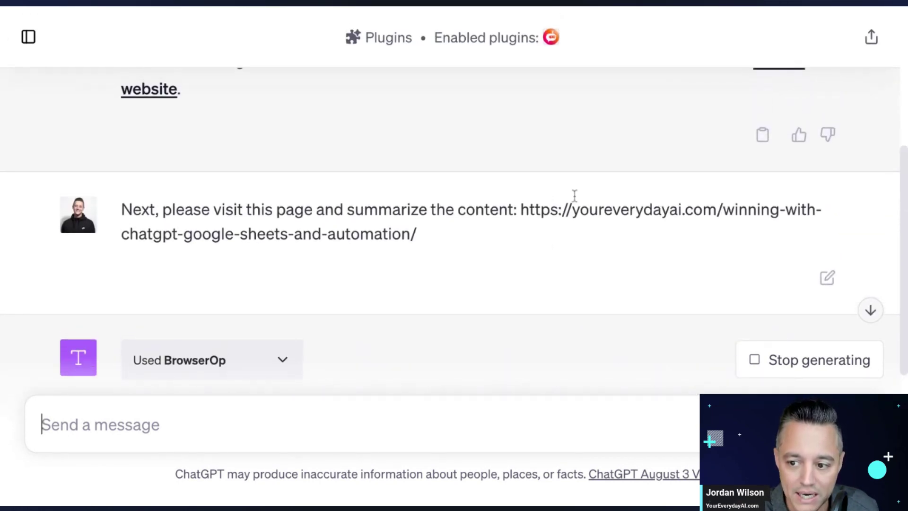
pyautogui.moveTo(721, 211); pyautogui.dragTo(410, 234)
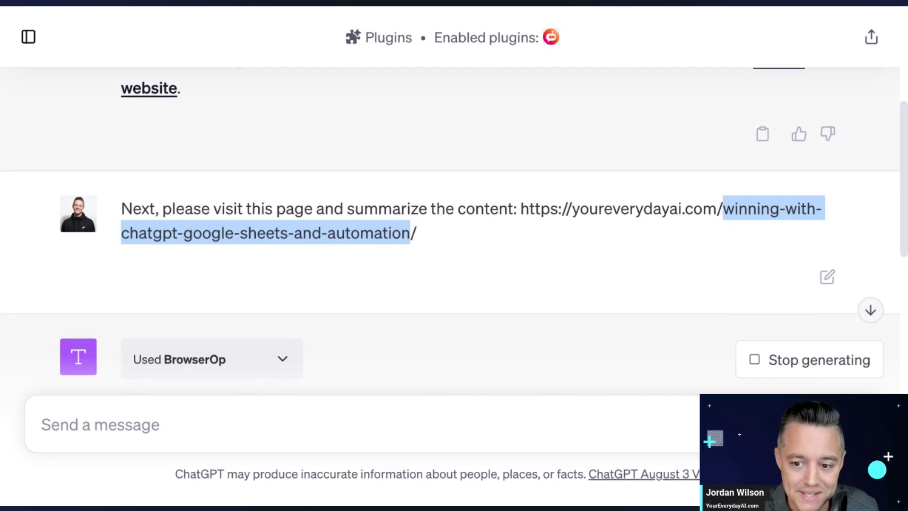
pyautogui.scroll(-4, 454, 199)
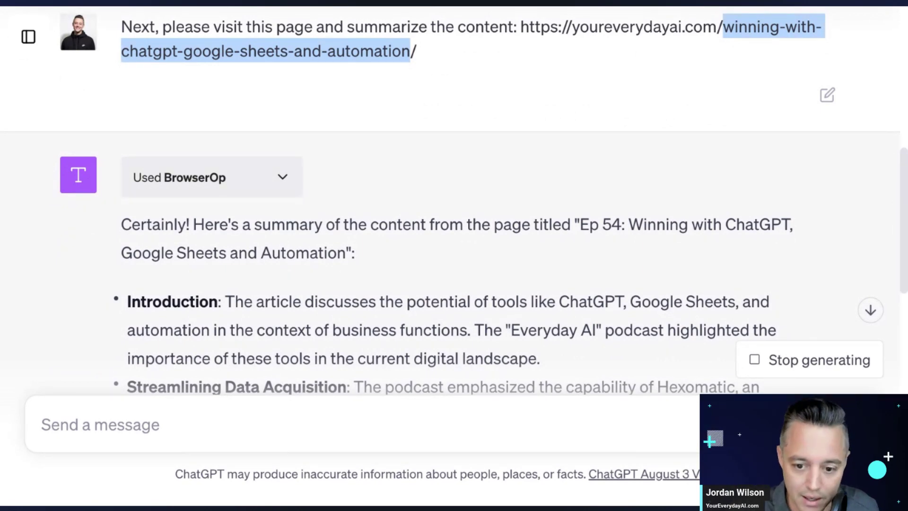
pyautogui.scroll(-4, 403, 295)
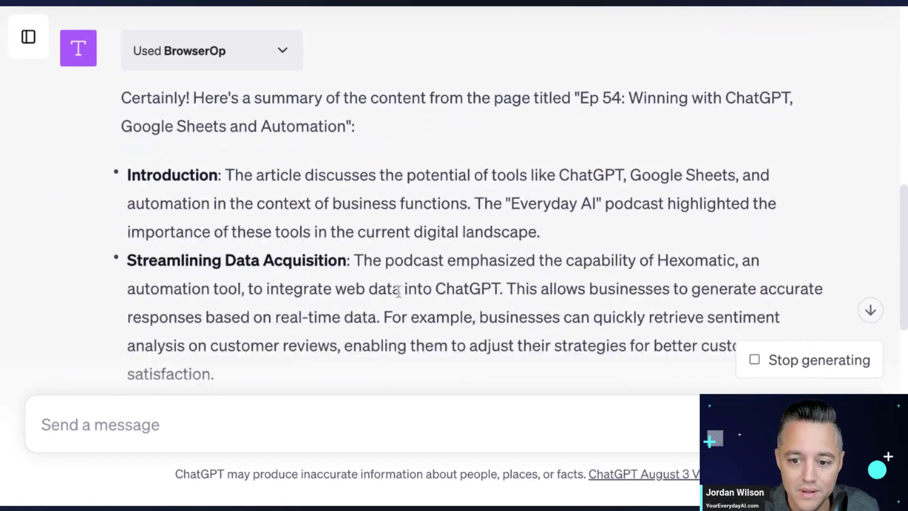
pyautogui.scroll(-1, 404, 295)
pyautogui.scroll(1, 405, 295)
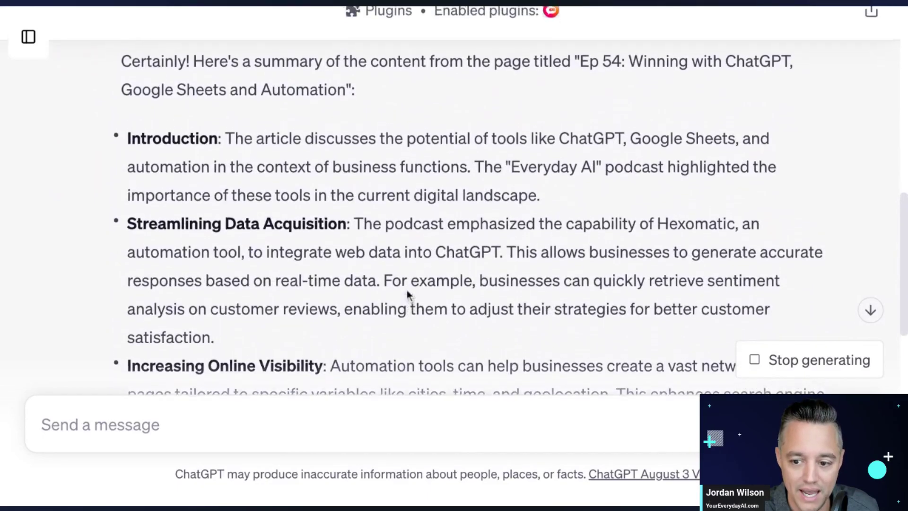
pyautogui.scroll(-8, 407, 293)
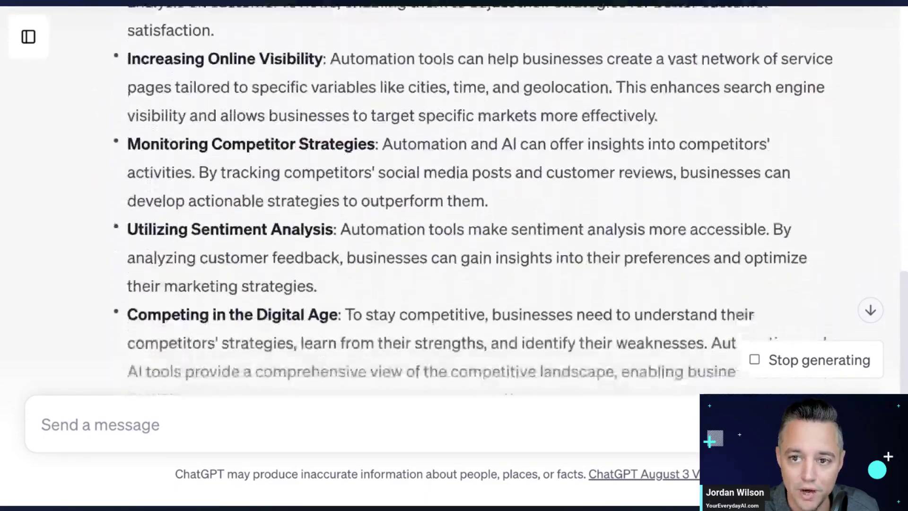
pyautogui.scroll(-2, 402, 284)
pyautogui.scroll(8, 399, 279)
pyautogui.scroll(-6, 396, 268)
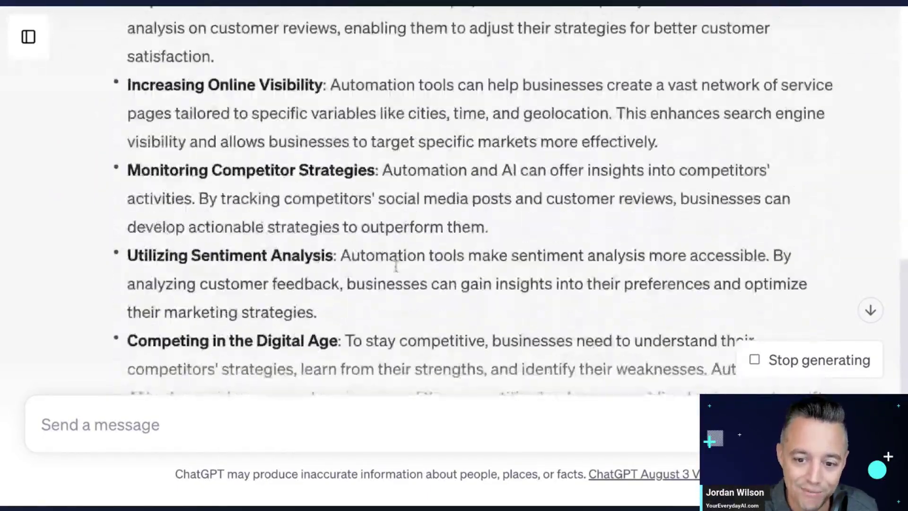
pyautogui.scroll(-6, 396, 267)
pyautogui.scroll(1, 402, 279)
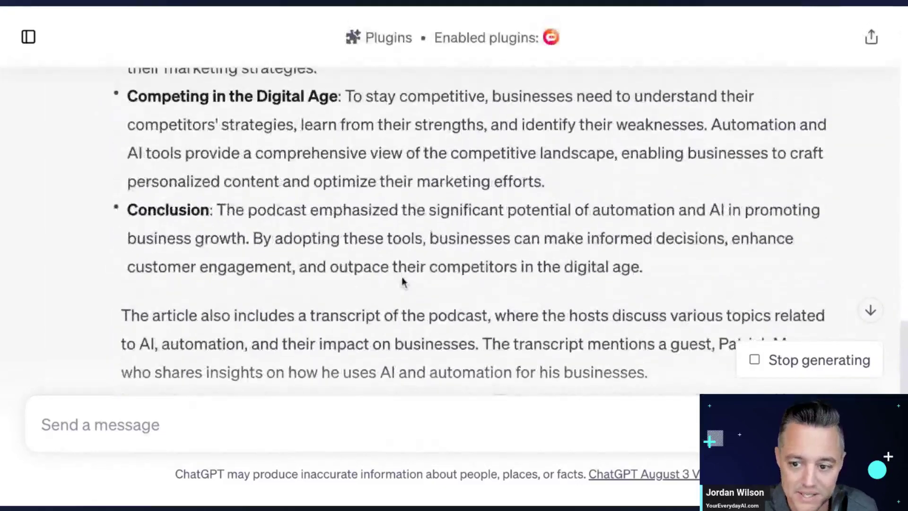
pyautogui.scroll(5, 401, 282)
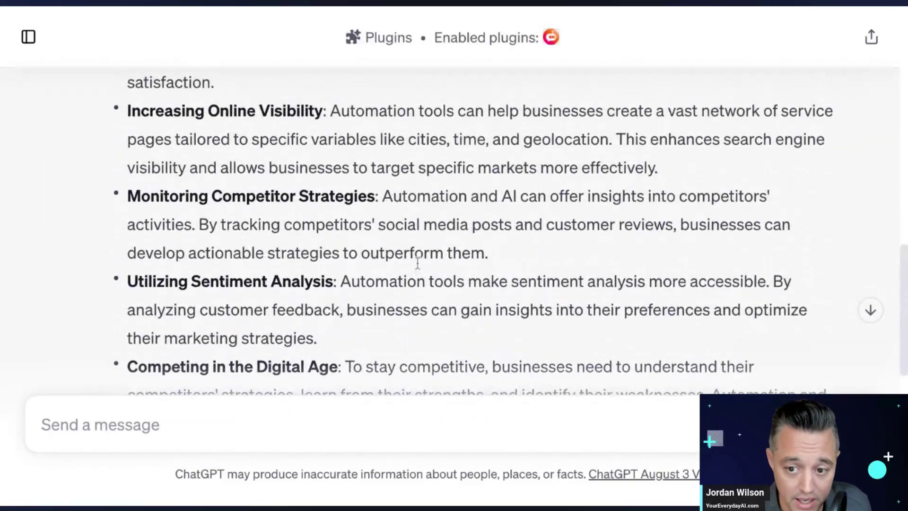
pyautogui.scroll(3, 416, 263)
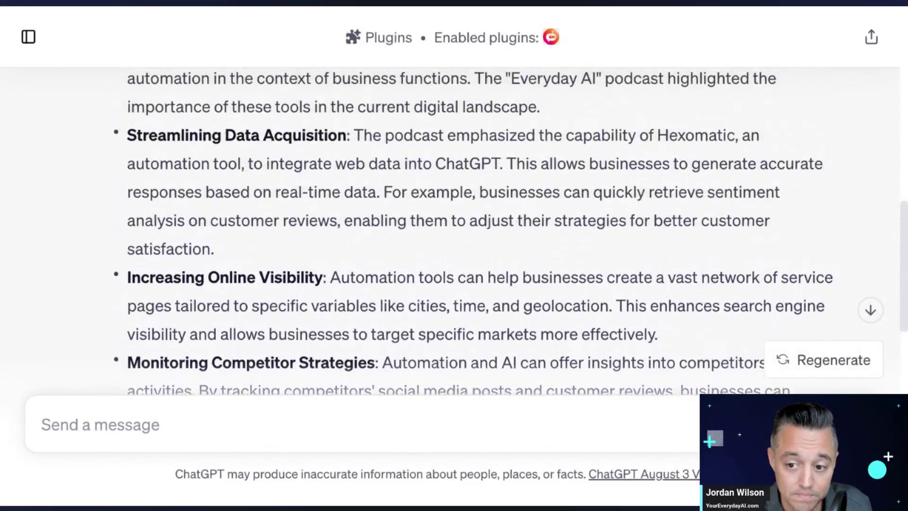
pyautogui.scroll(8, 409, 289)
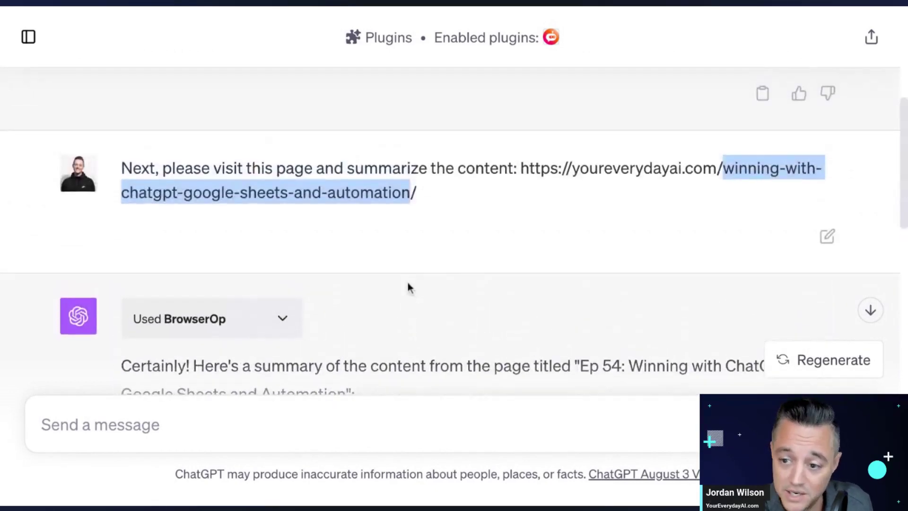
pyautogui.scroll(-2, 409, 289)
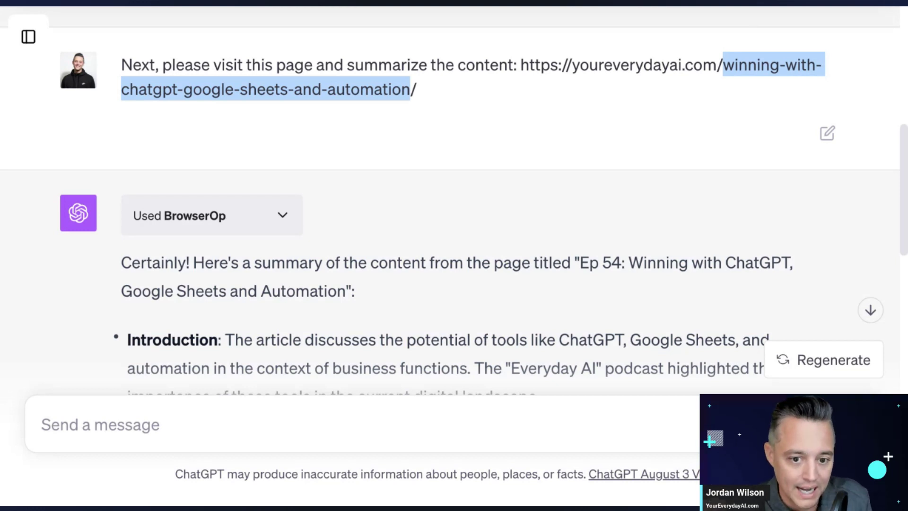
# Ask ChatGPT for the Everyday AI podcast's downloads in the last 7 days from the linked PDF.
pyautogui.hotkey('alt', 'Tab')
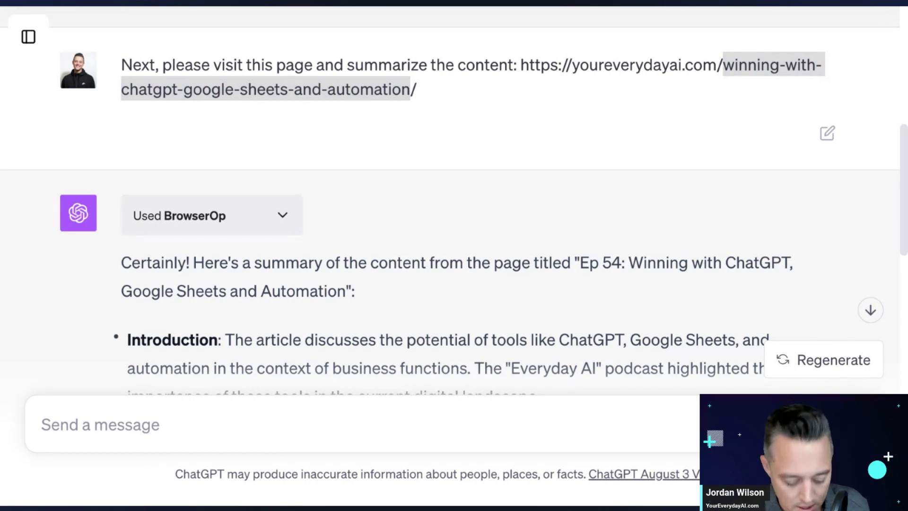
pyautogui.hotkey('alt', 'Tab')
pyautogui.click(415, 340)
pyautogui.scroll(-10, 370, 281)
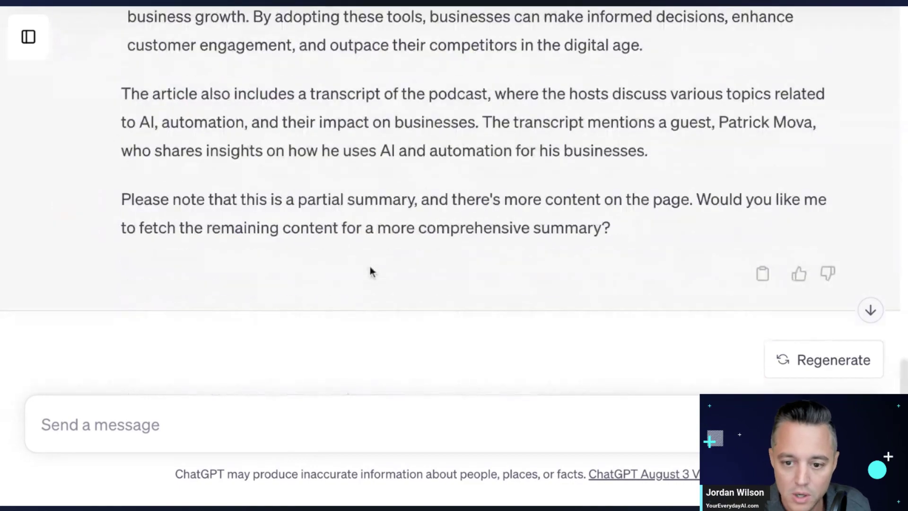
pyautogui.scroll(12, 373, 279)
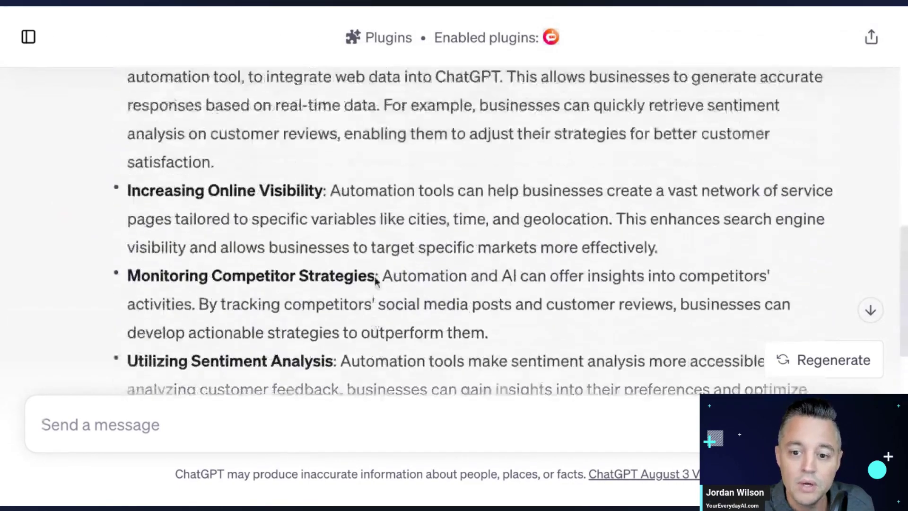
pyautogui.scroll(3, 377, 282)
pyautogui.hotkey('ctrl', 'v')
pyautogui.press('Return')
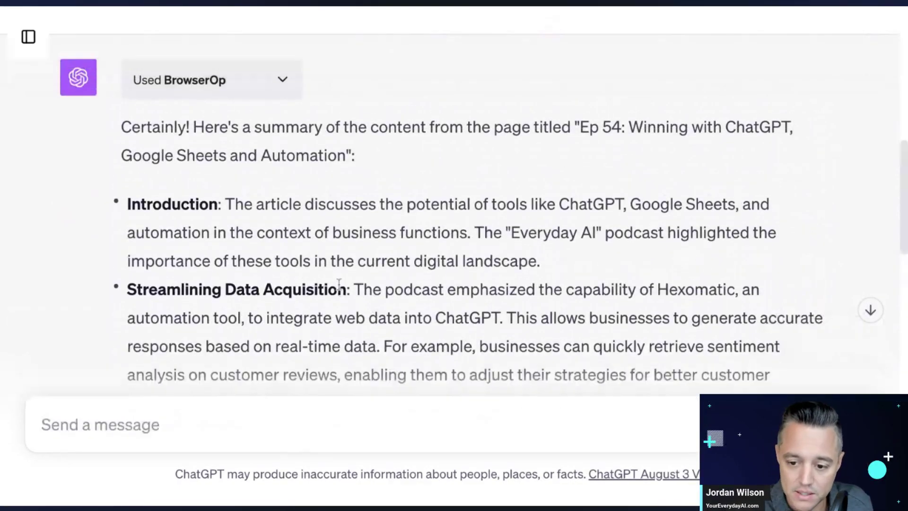
pyautogui.scroll(-15, 523, 227)
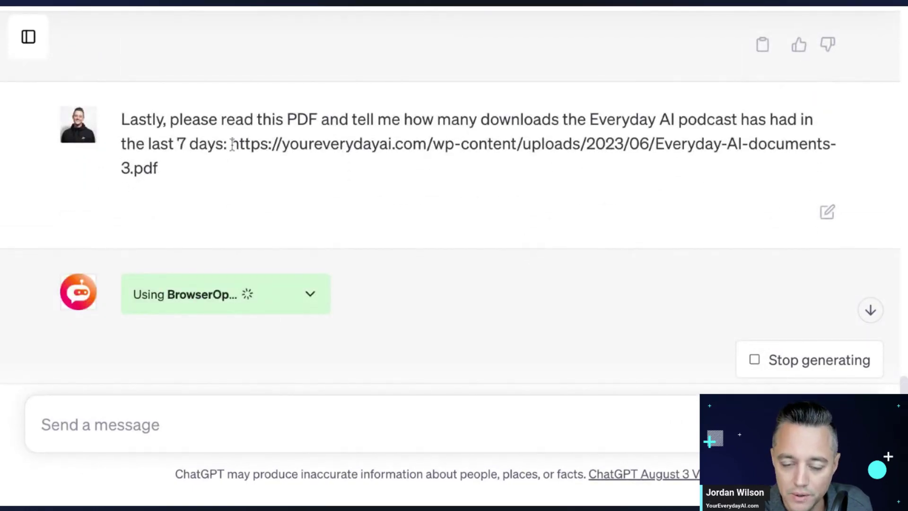
# Open the linked PDF and search it for 'downloads' to find the 854-downloads sentence.
pyautogui.moveTo(231, 144); pyautogui.dragTo(159, 169)
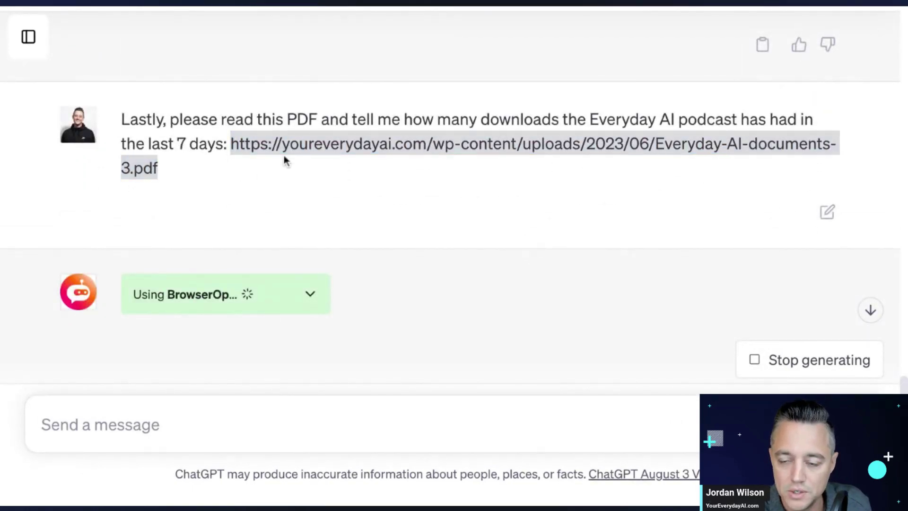
pyautogui.press('Return')
pyautogui.scroll(-20, 444, 173)
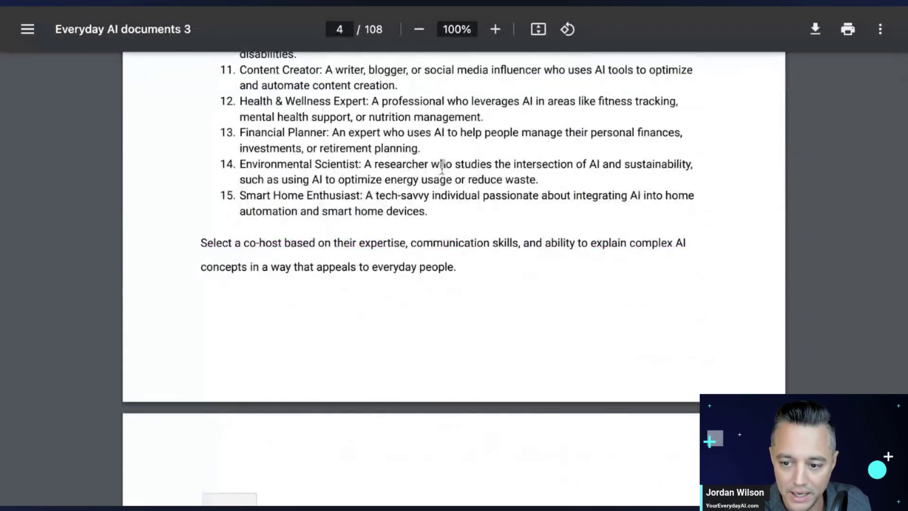
pyautogui.write('download')
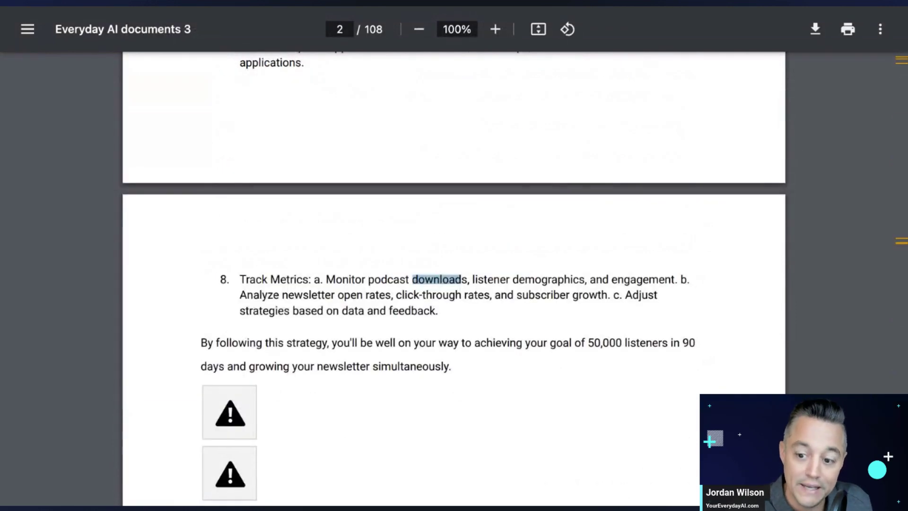
pyautogui.write('s')
pyautogui.press('Return')
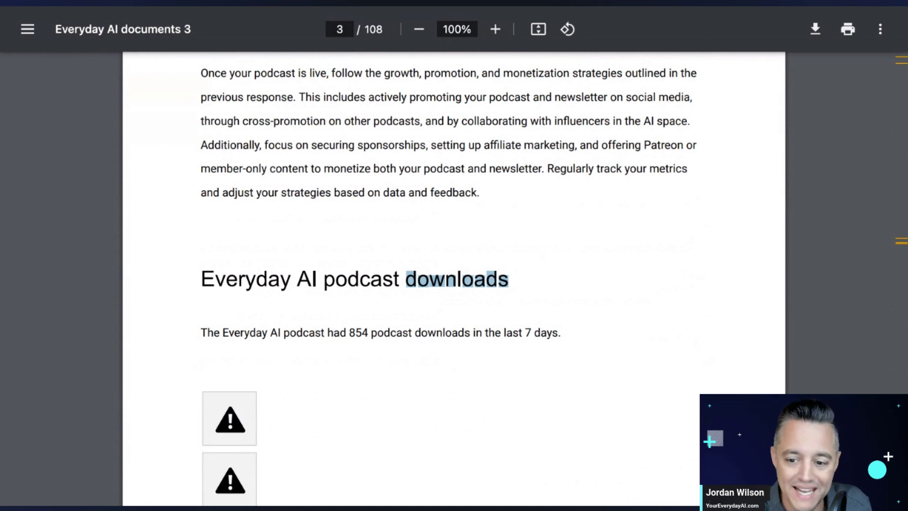
pyautogui.moveTo(505, 333); pyautogui.dragTo(200, 333)
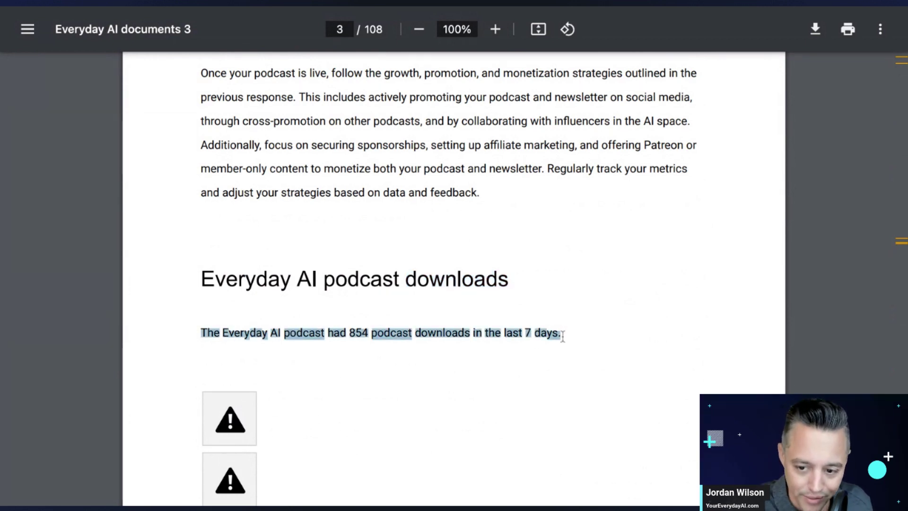
pyautogui.click(331, 326)
# Jump to the downloads heading on page 3 of the PDF and close the search.
pyautogui.scroll(1, 374, 328)
pyautogui.scroll(1, 373, 329)
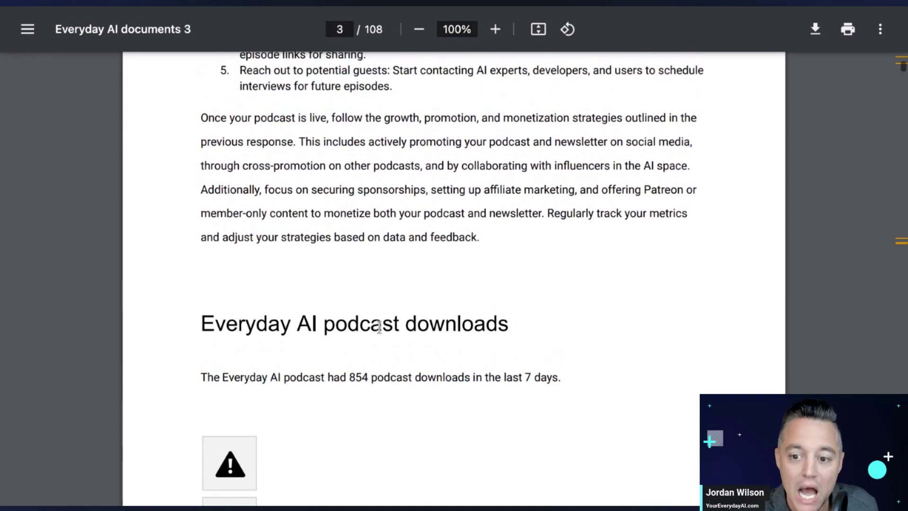
pyautogui.scroll(9, 378, 329)
pyautogui.scroll(7, 384, 329)
pyautogui.scroll(-20, 385, 331)
pyautogui.scroll(-20, 385, 332)
pyautogui.scroll(-5, 387, 329)
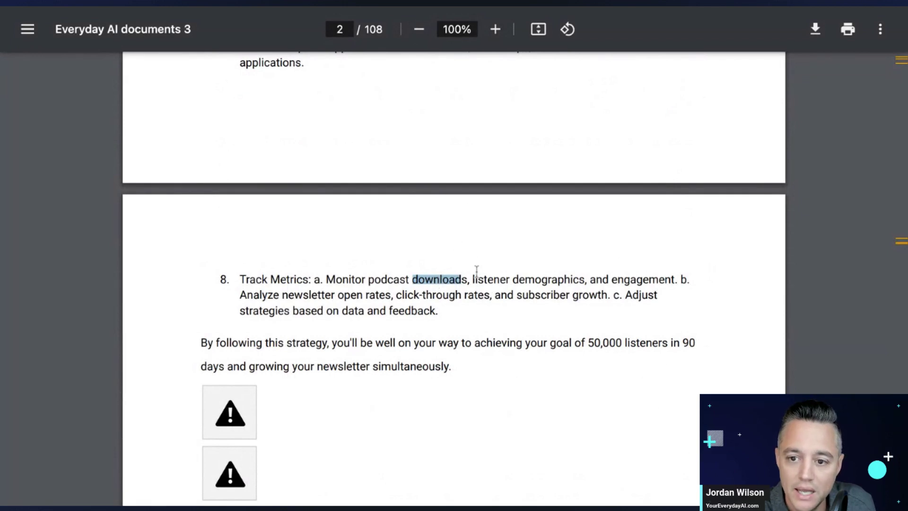
pyautogui.press('Return')
pyautogui.press('Escape')
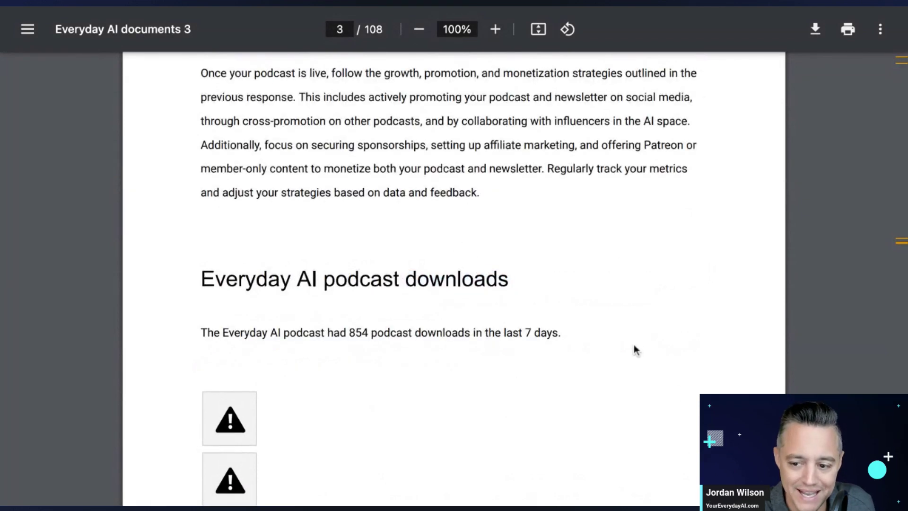
pyautogui.moveTo(203, 274); pyautogui.dragTo(589, 344)
pyautogui.scroll(-7, 599, 344)
pyautogui.scroll(10, 602, 345)
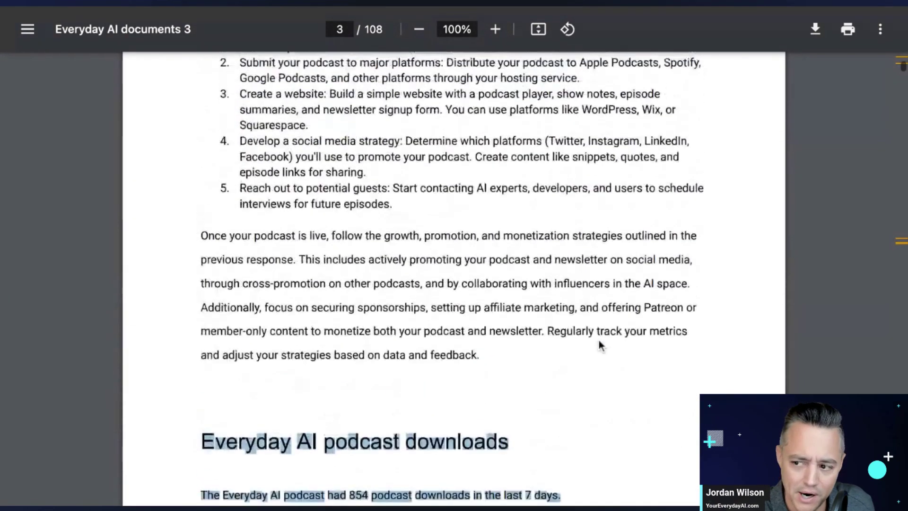
pyautogui.moveTo(525, 308); pyautogui.dragTo(533, 308)
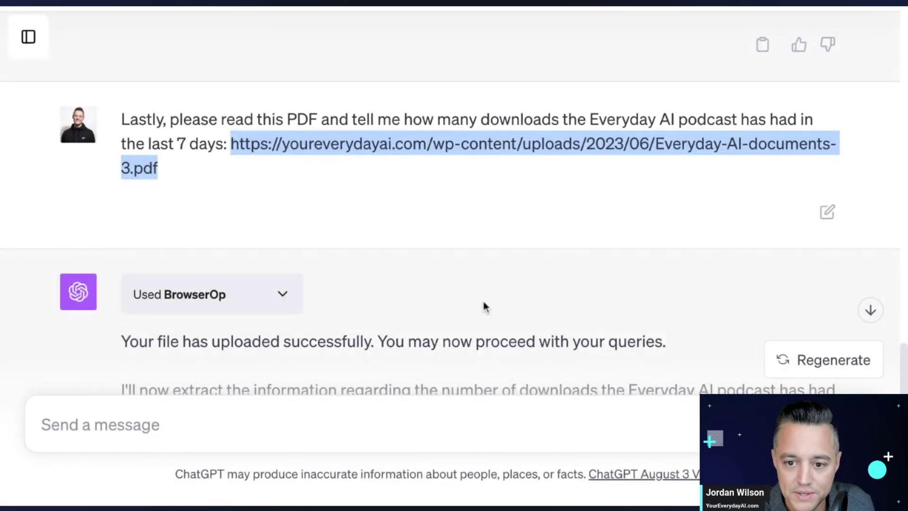
# Select the PDF question and highlight ChatGPT's answer of 854 downloads in the last 7 days.
pyautogui.click(217, 84)
pyautogui.tripleClick(127, 117)
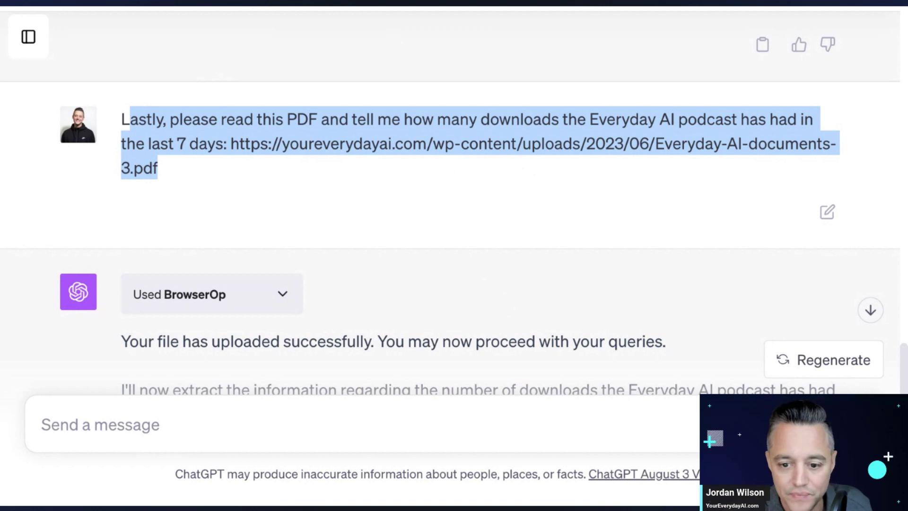
pyautogui.scroll(-5, 428, 156)
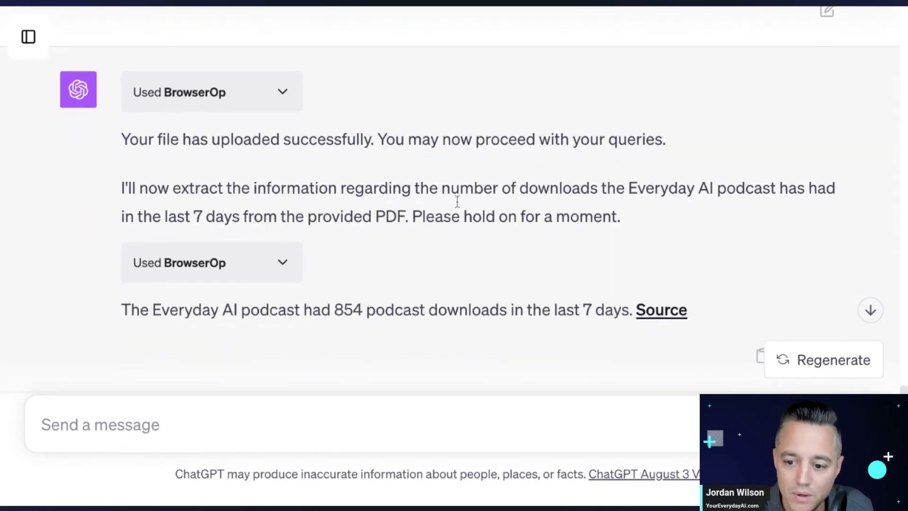
pyautogui.moveTo(329, 308); pyautogui.dragTo(566, 310)
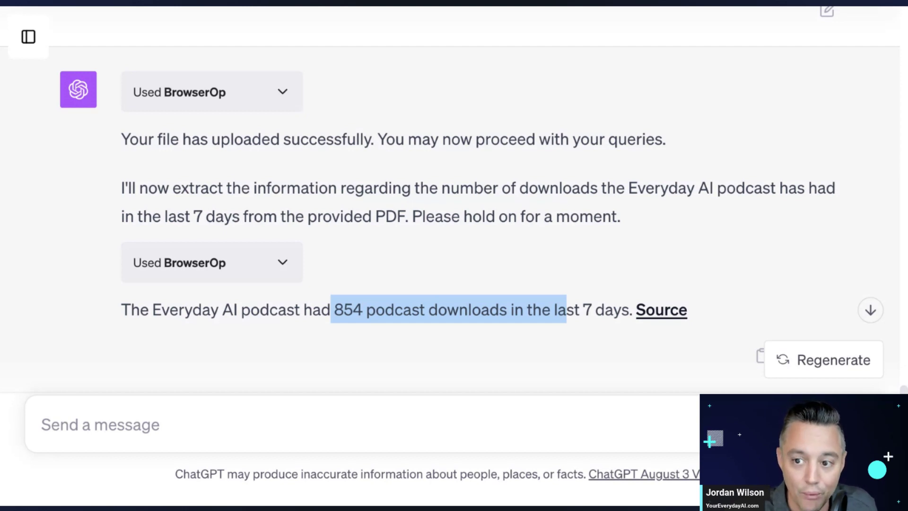
# Review the Web plugins spreadsheet showing BrowserOp rated Right for query, web page and PDF.
pyautogui.hotkey('ctrl', 'Tab')
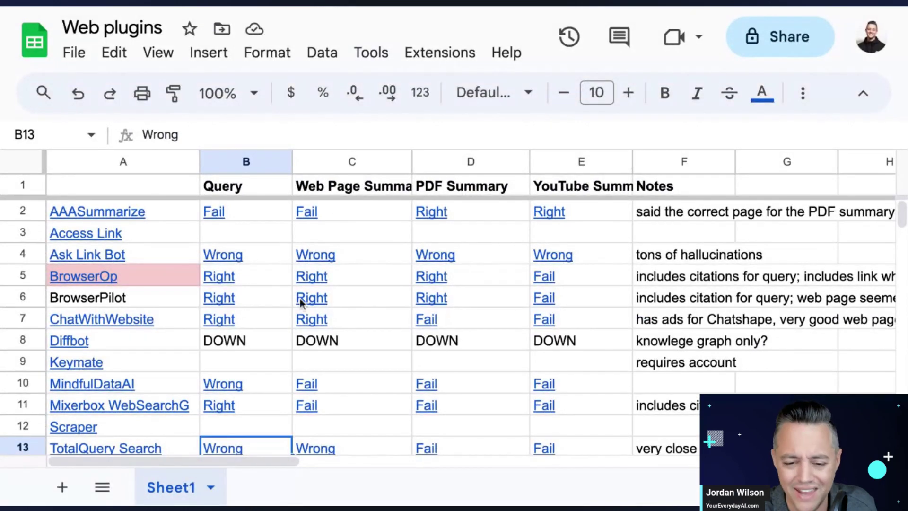
pyautogui.scroll(-2, 284, 317)
pyautogui.scroll(2, 285, 316)
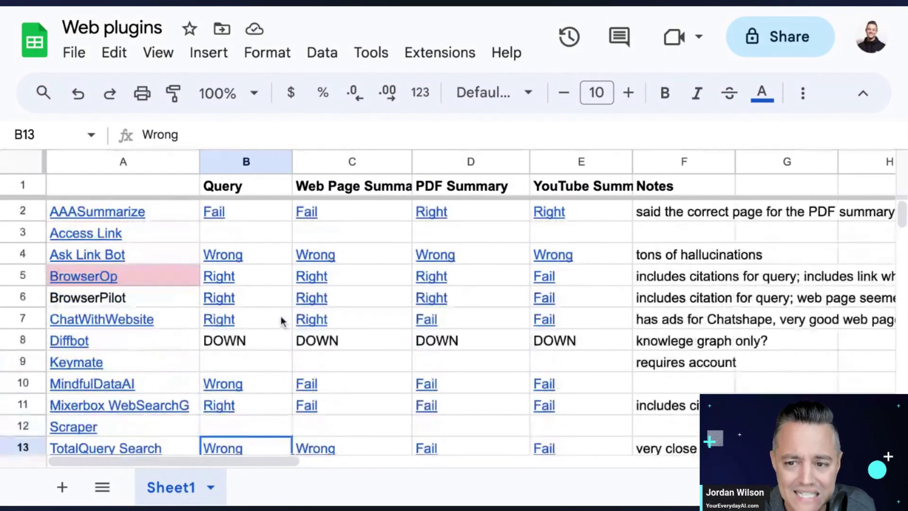
pyautogui.moveTo(315, 255)
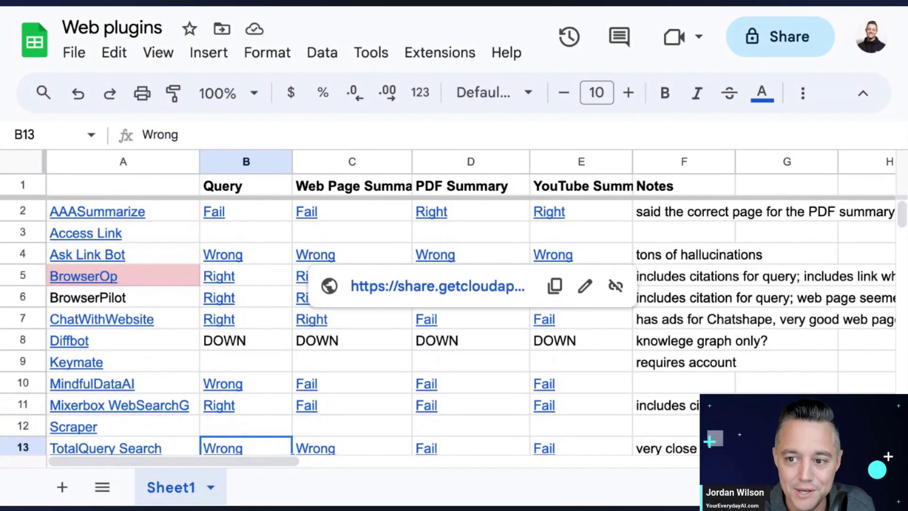